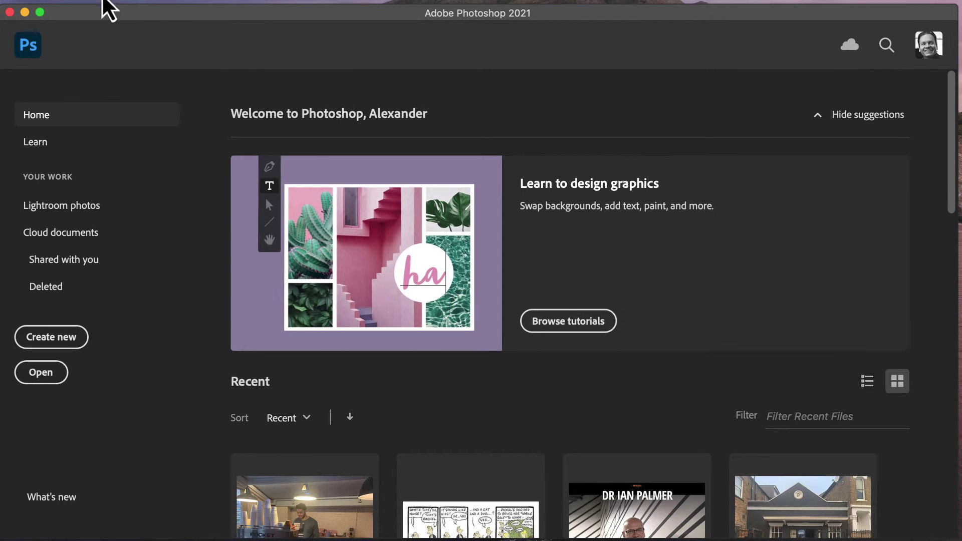
Step: Open the scanned comic strip IMG_20231130_0001.jpg from the Desktop
left_click(10, 0)
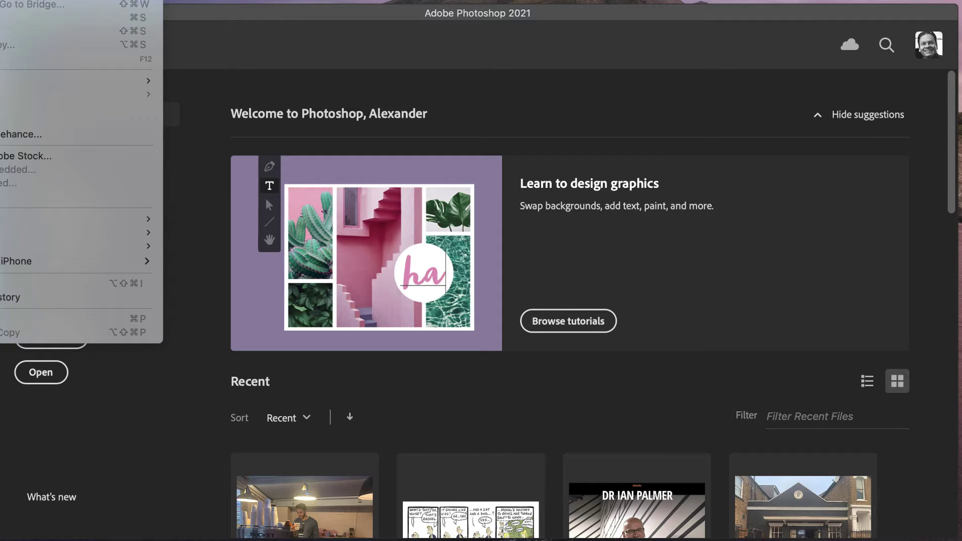
left_click(51, 0)
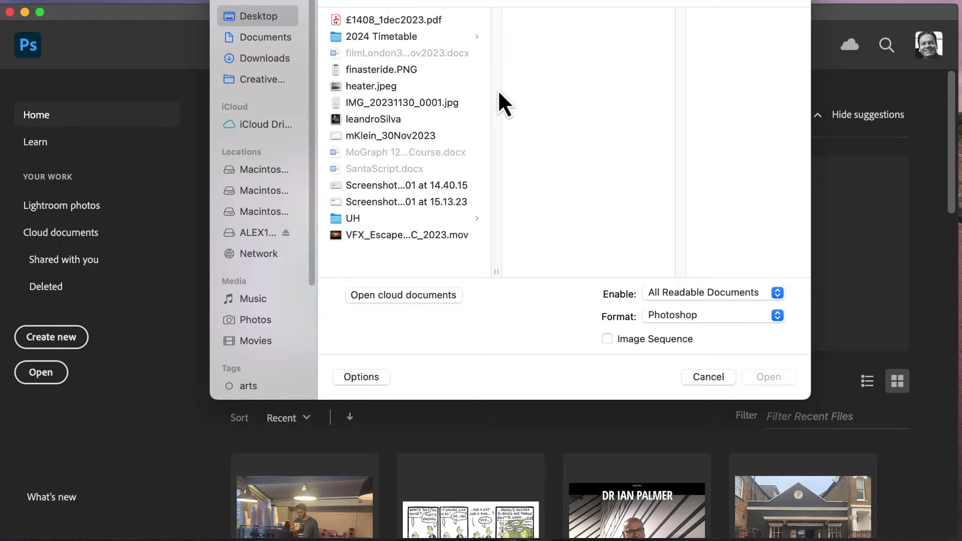
left_click(410, 104)
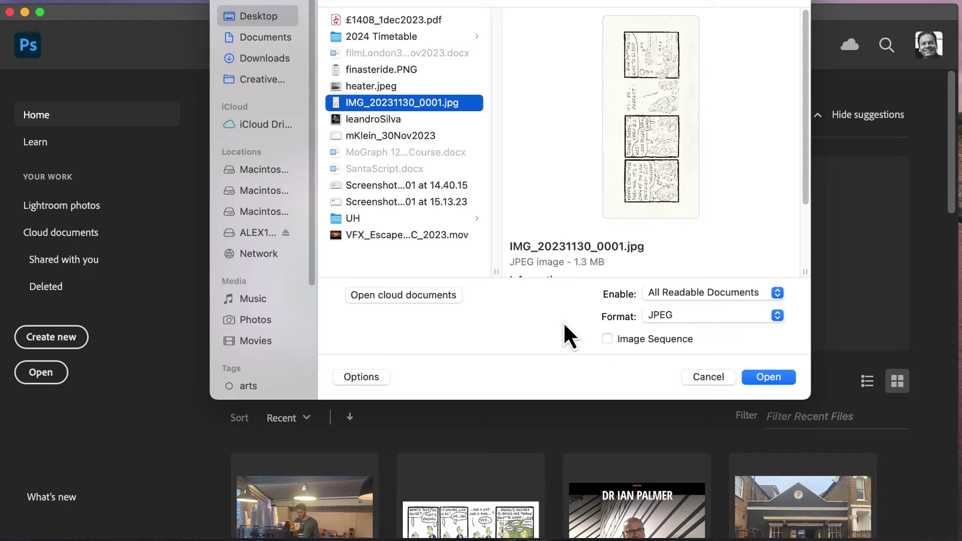
left_click(759, 381)
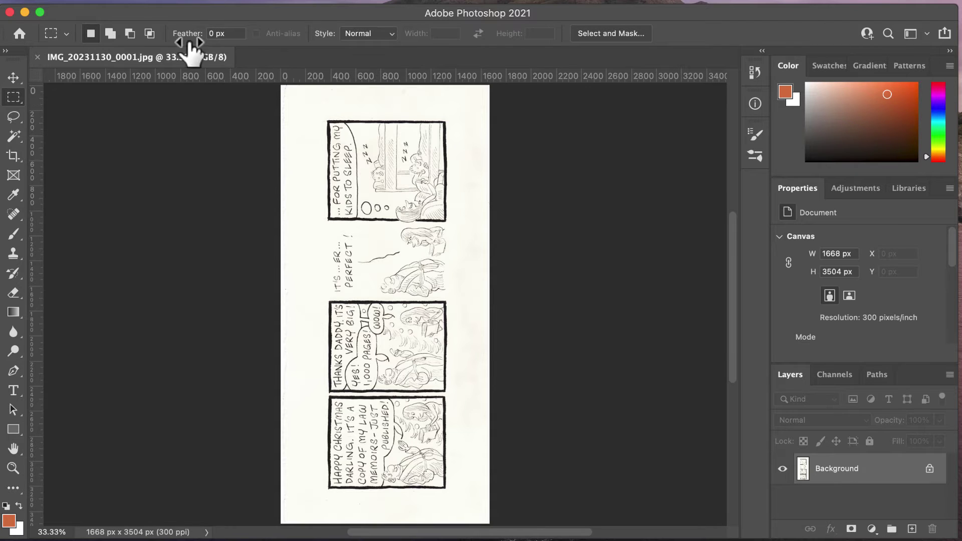
Step: Rotate the whole image 90° clockwise so the comic strip reads horizontally
left_click(30, 0)
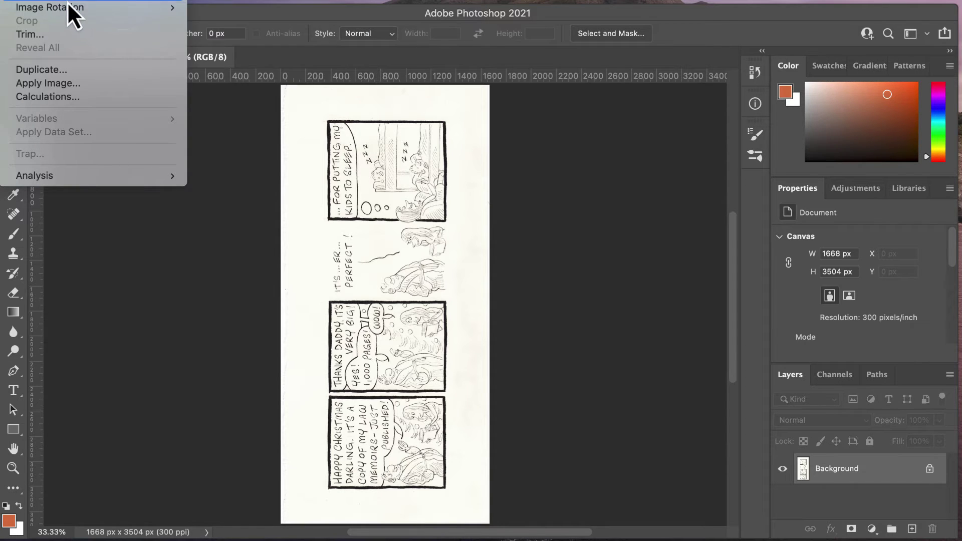
mouse_move(66, 6)
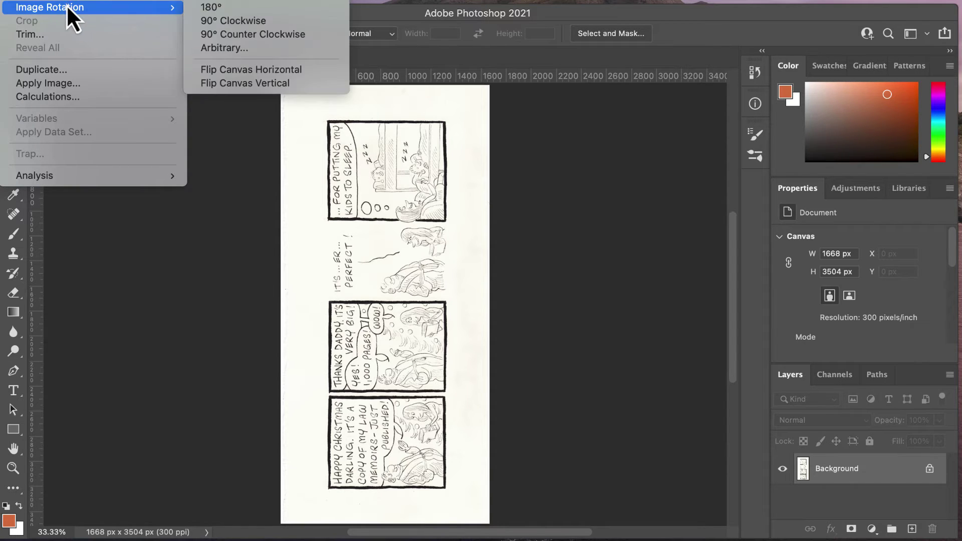
left_click(224, 21)
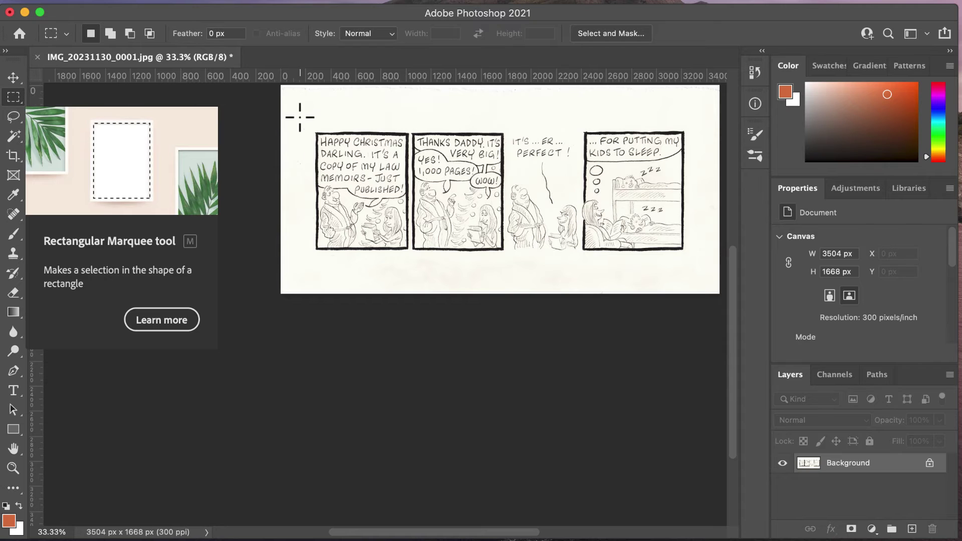
Step: Crop the image to a rectangular selection around the four comic panels, about 3179 × 1196 px
left_click_drag(301, 117, 700, 266)
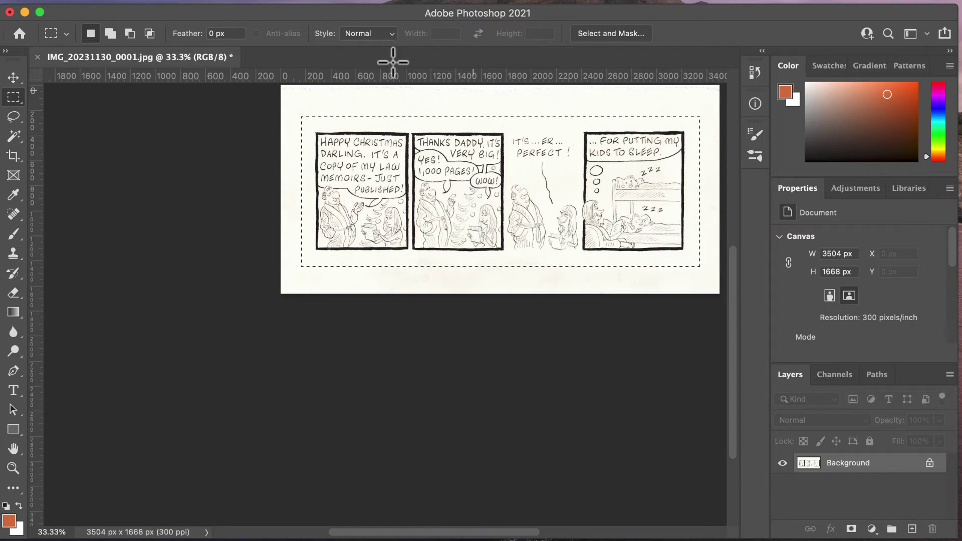
left_click(20, 1)
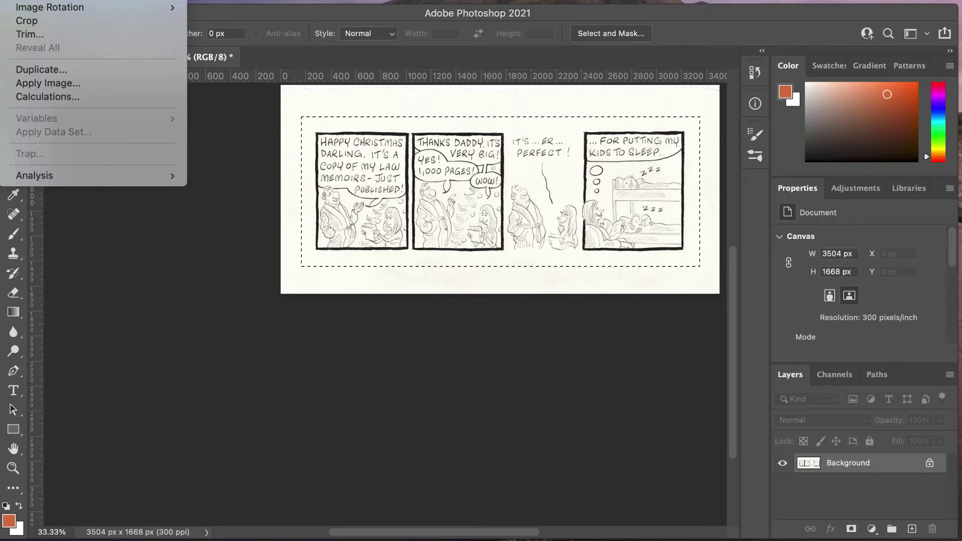
left_click(53, 23)
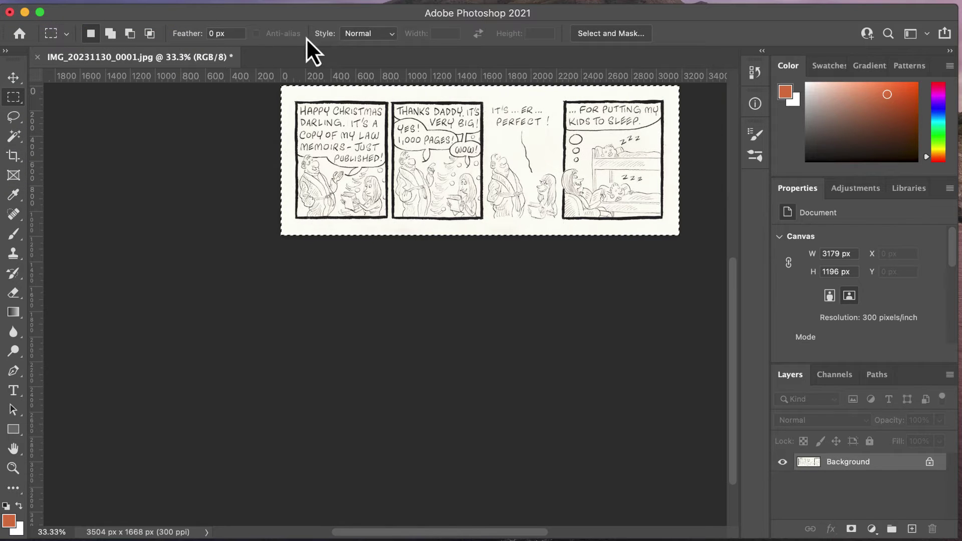
left_click(241, 1)
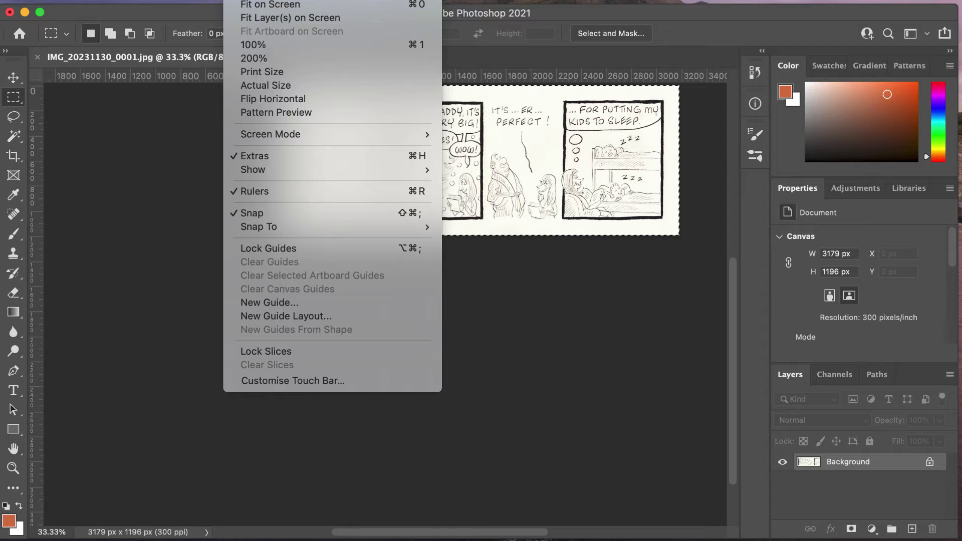
left_click(278, 6)
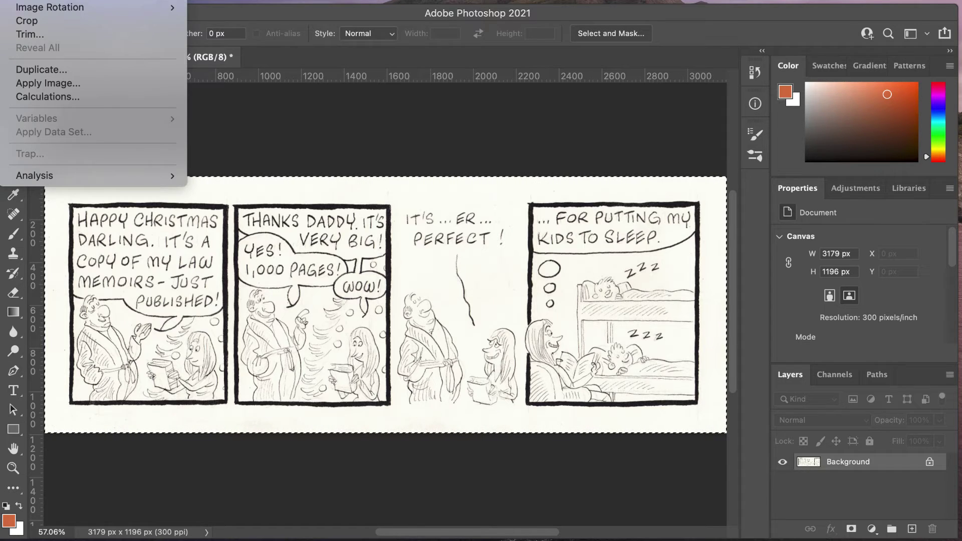
Step: Try to straighten the comic strip by rotating the canvas 0.2° clockwise
mouse_move(46, 9)
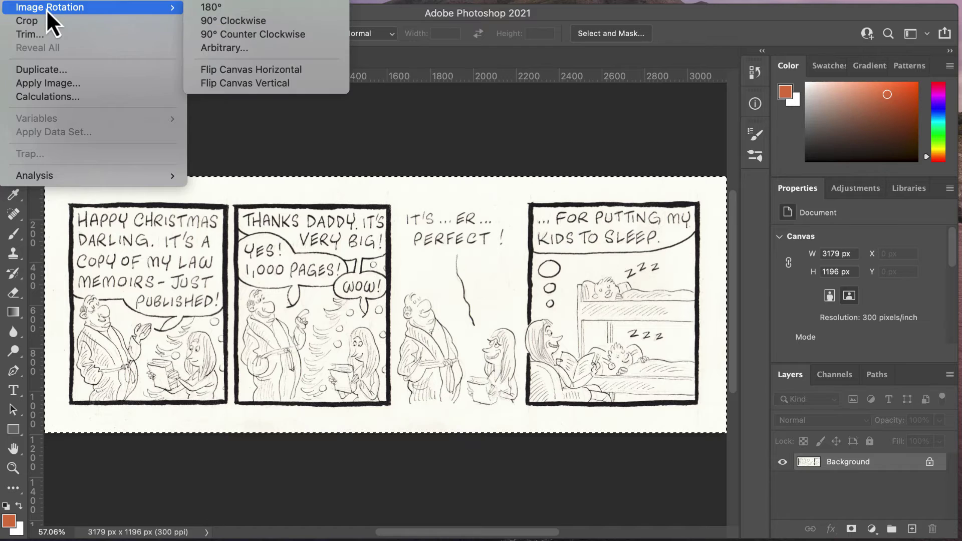
left_click(227, 47)
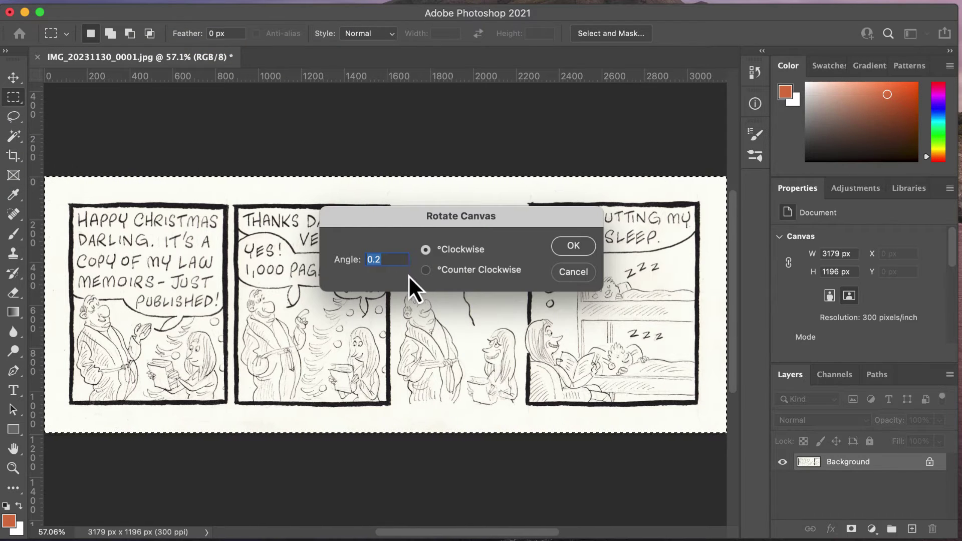
left_click(575, 246)
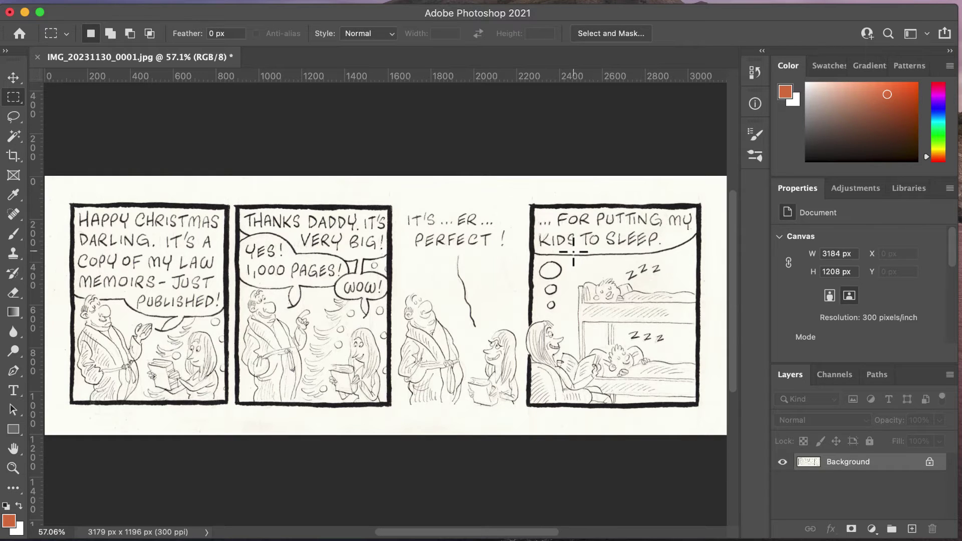
left_click(10, 1)
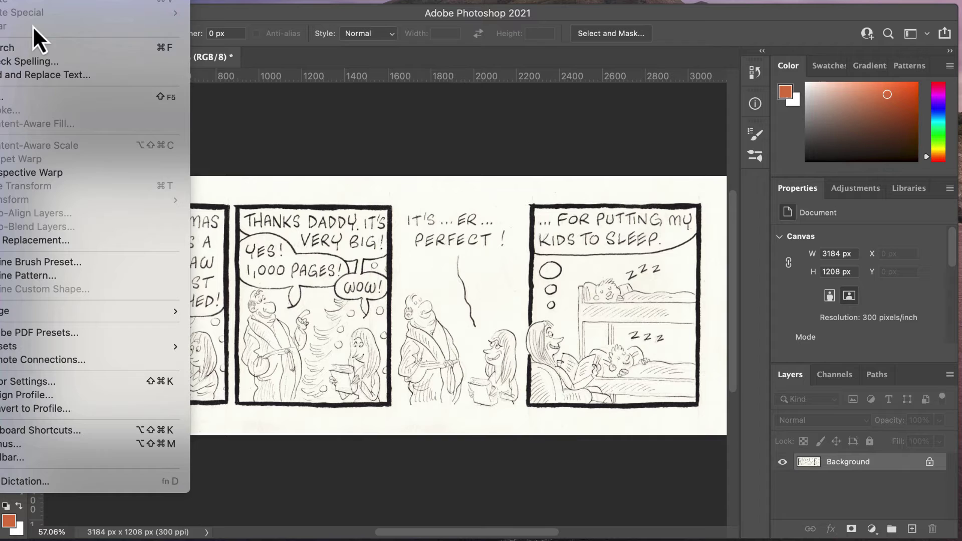
key("super+z")
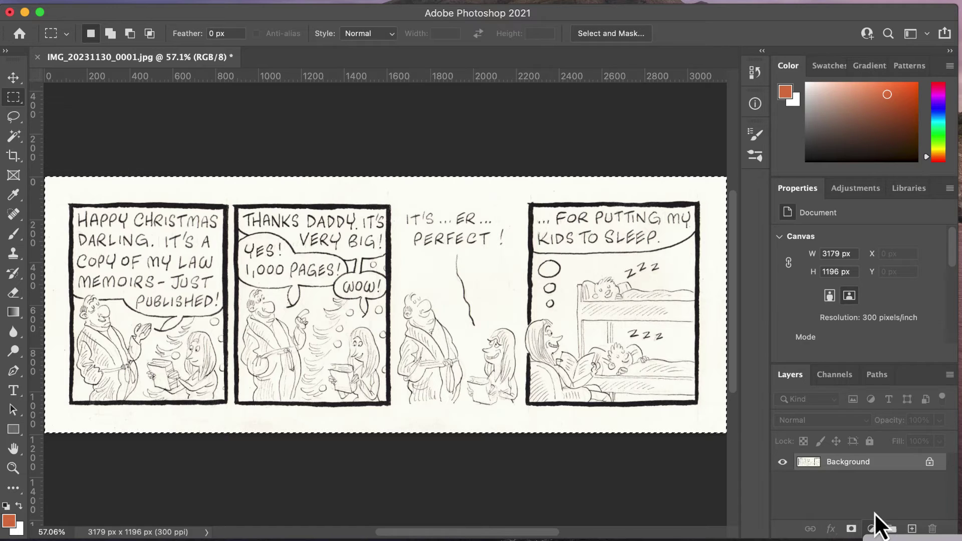
Step: Add a Levels adjustment layer above the scan with input black point 18 and white point 235
left_click(872, 531)
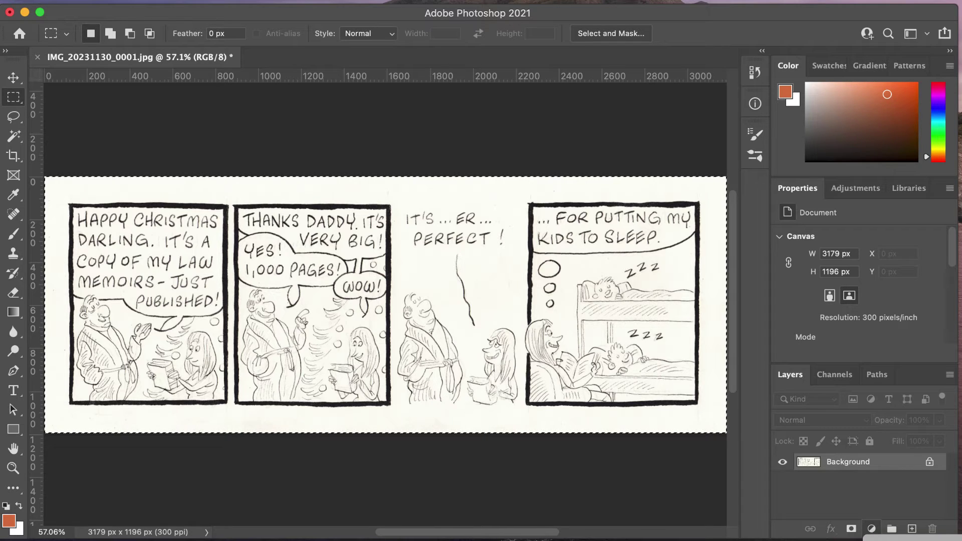
left_click(872, 529)
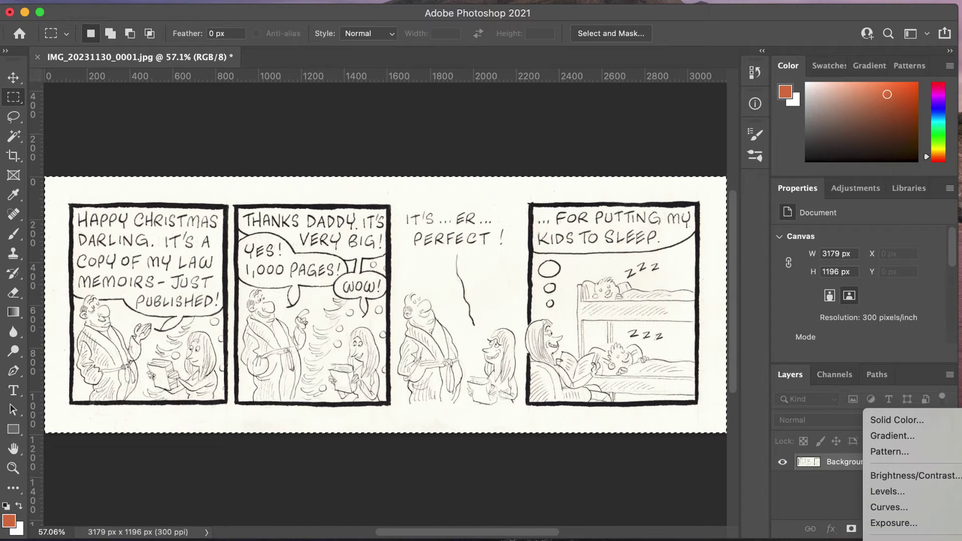
left_click(880, 494)
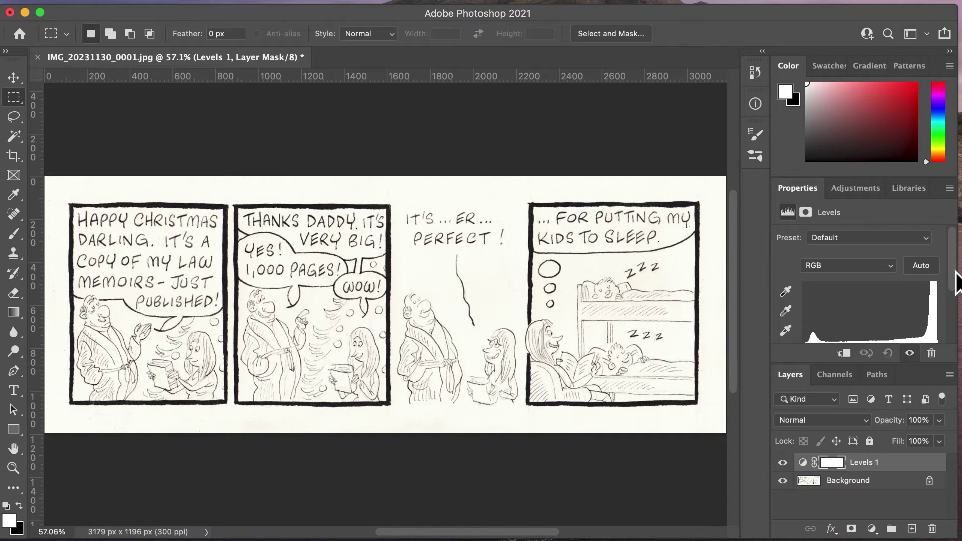
scroll(952, 300, "down", 3)
scroll(953, 307, "down", 2)
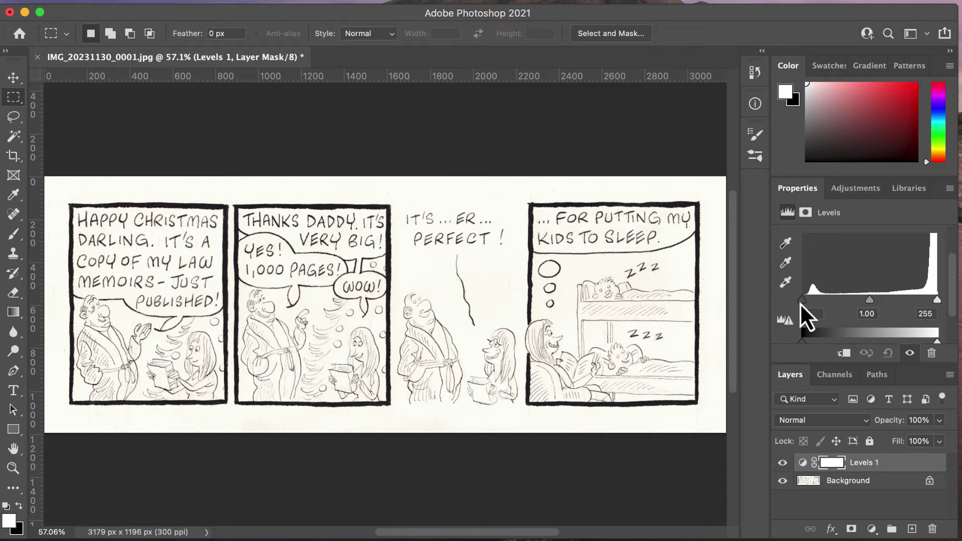
left_click_drag(801, 302, 814, 302)
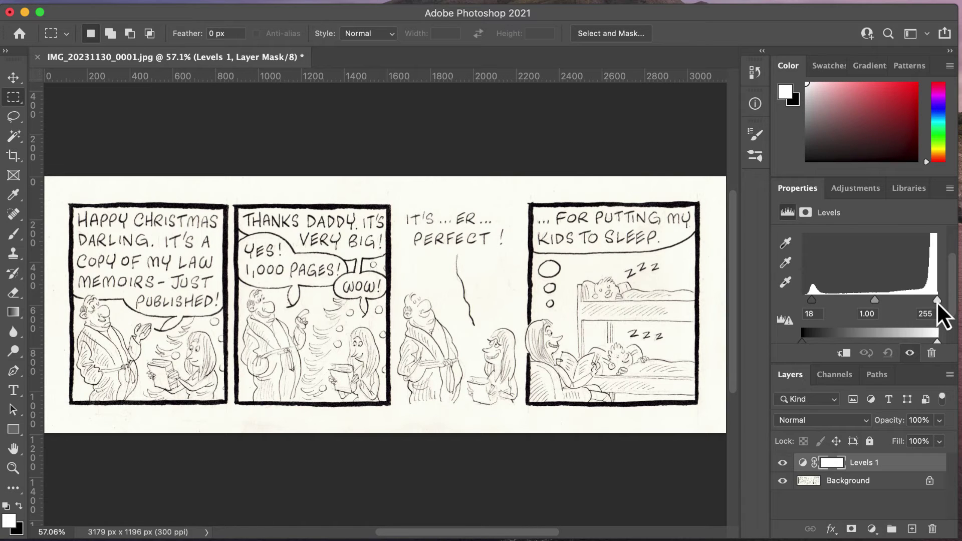
left_click_drag(936, 302, 926, 302)
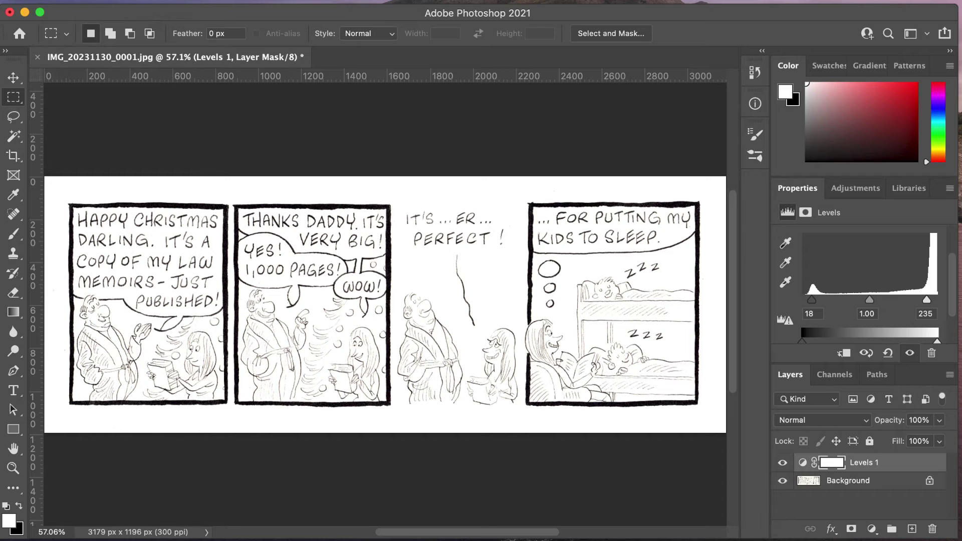
Step: Convert the image to Grayscale mode, flattening the layers and discarding the color information
left_click(20, 0)
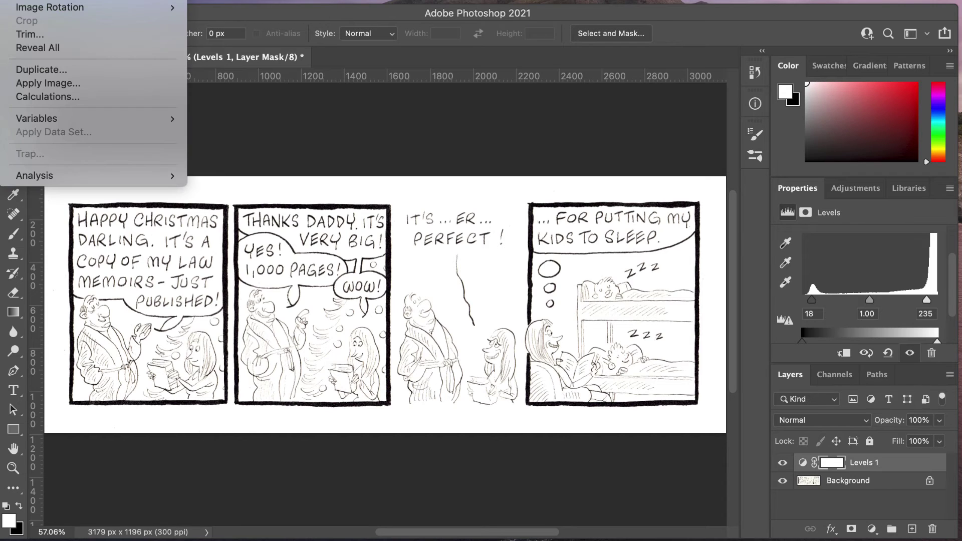
mouse_move(30, 0)
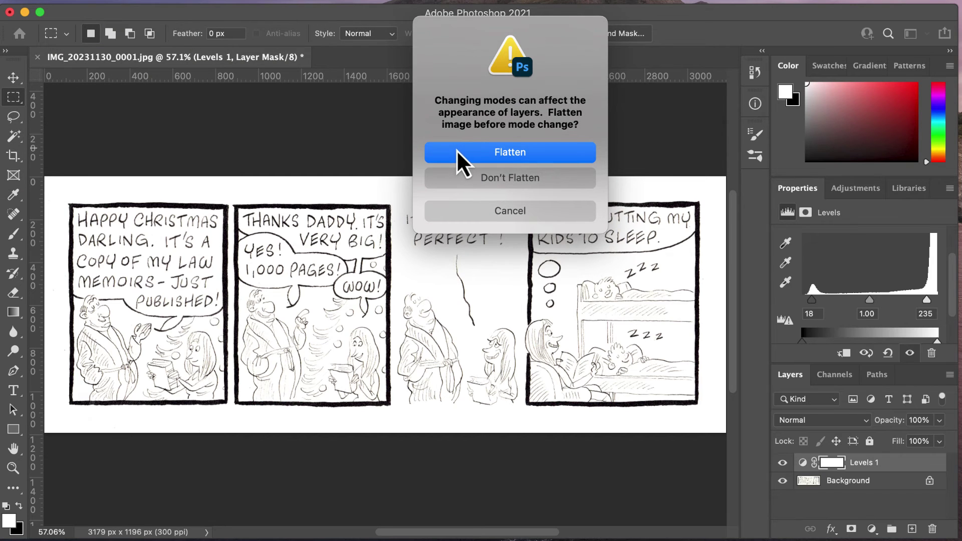
left_click(460, 158)
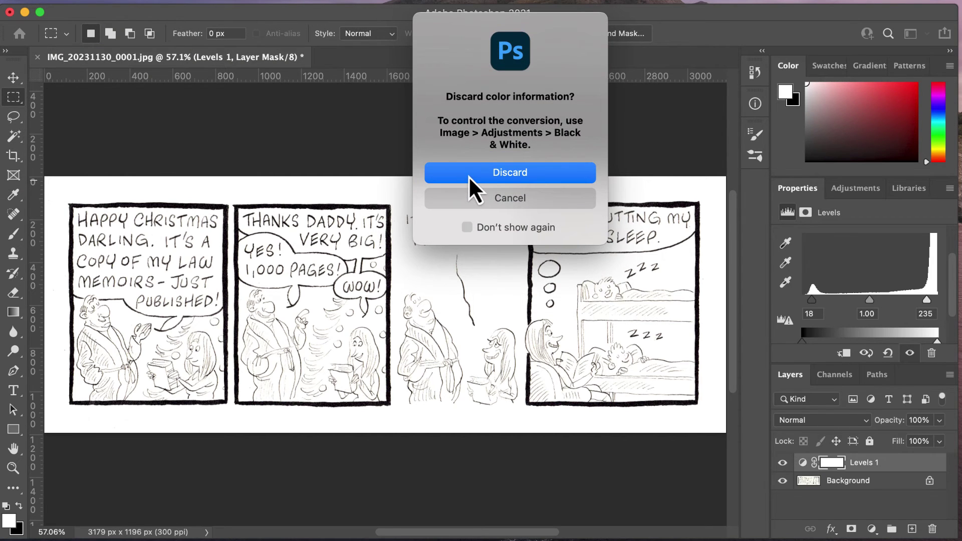
left_click(467, 174)
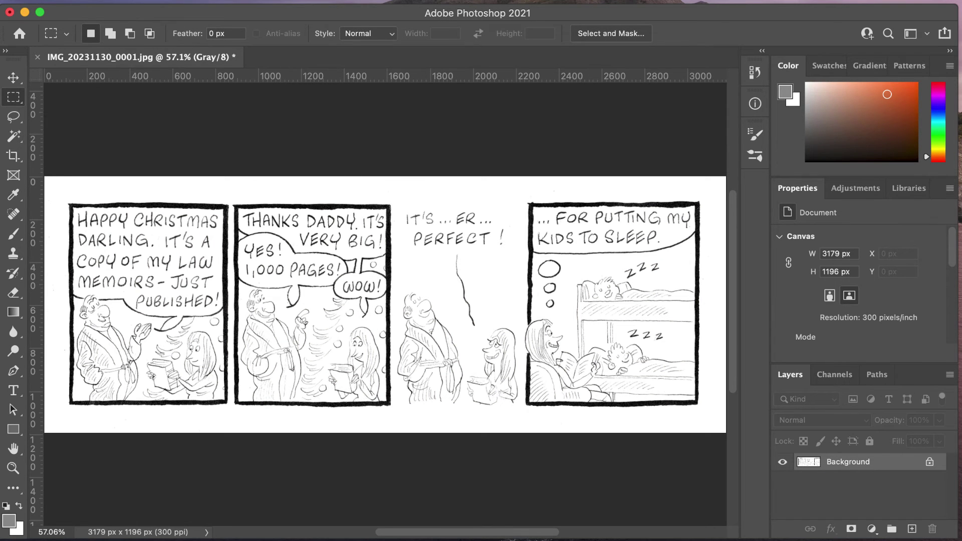
Step: Convert the grayscale image back to RGB Color mode
left_click(20, 0)
mouse_move(50, 0)
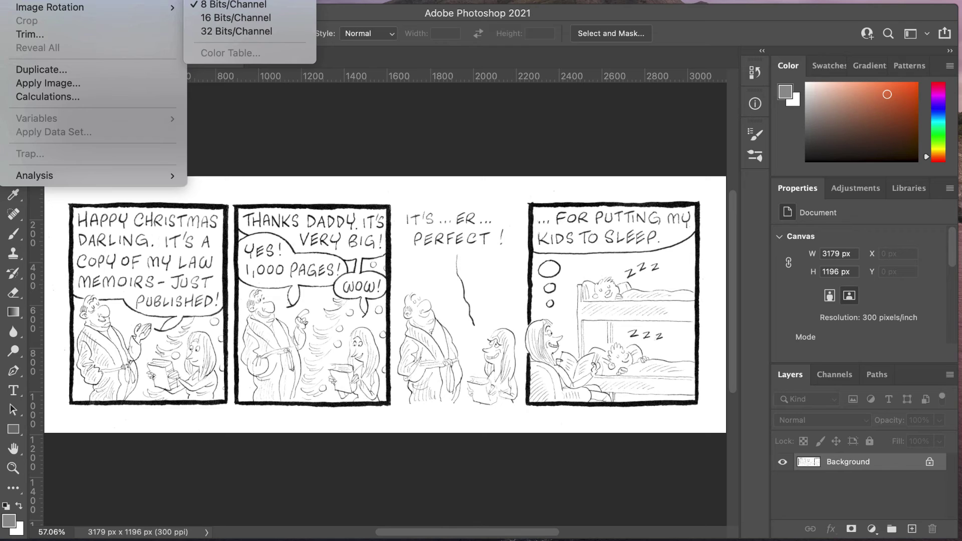
left_click(225, 0)
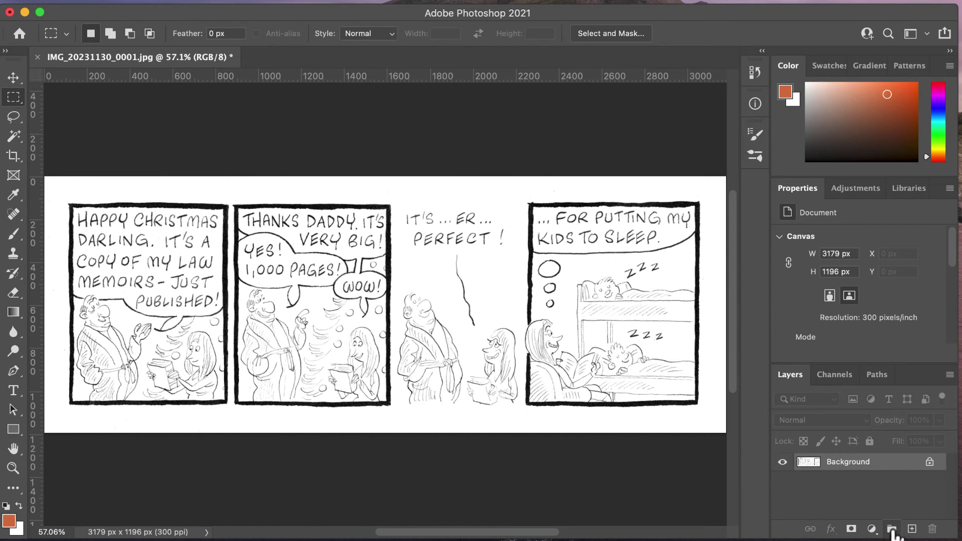
Step: Add a new empty layer above the Background and set its blend mode to Multiply
left_click(911, 529)
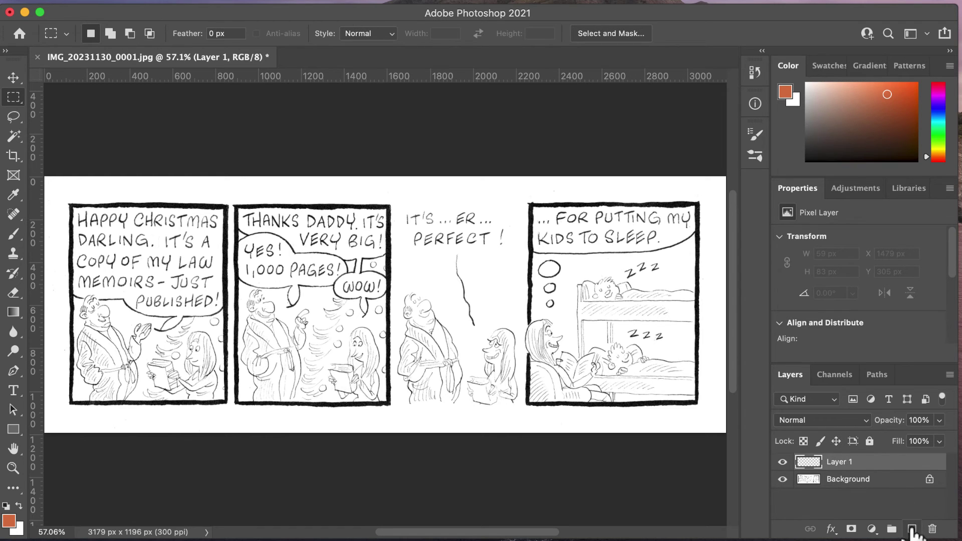
left_click(822, 426)
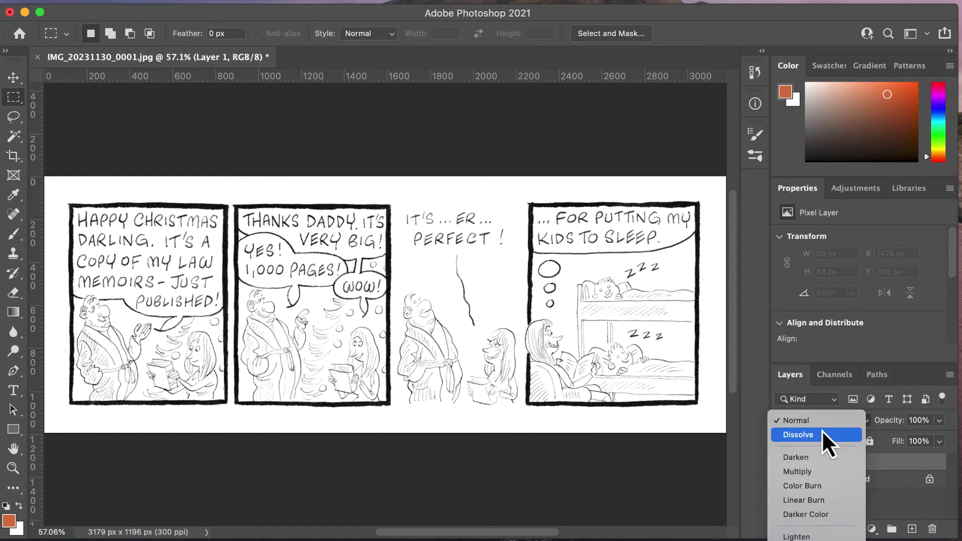
left_click(819, 470)
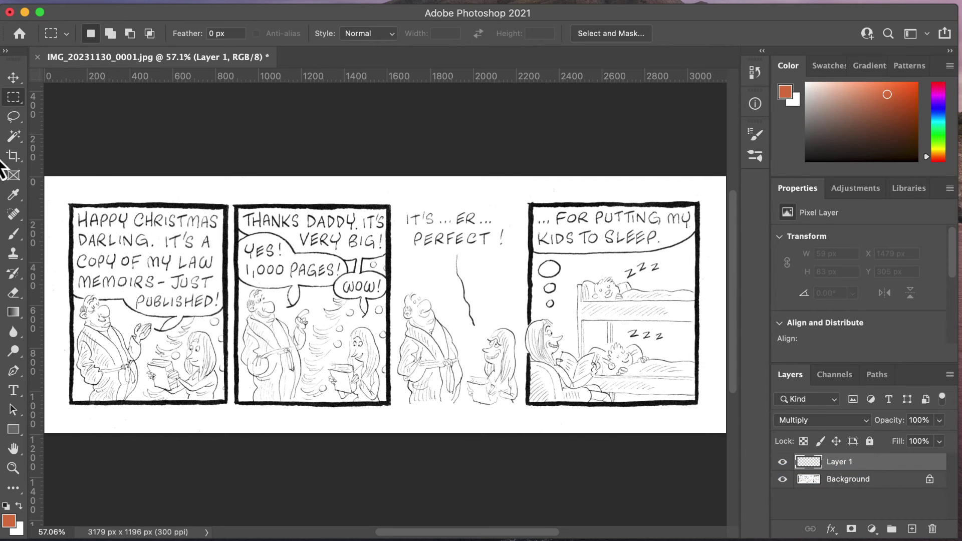
Step: Paint the man's robe in the second panel orange-red with the Brush tool on Layer 1, and hide that layer
left_click(15, 236)
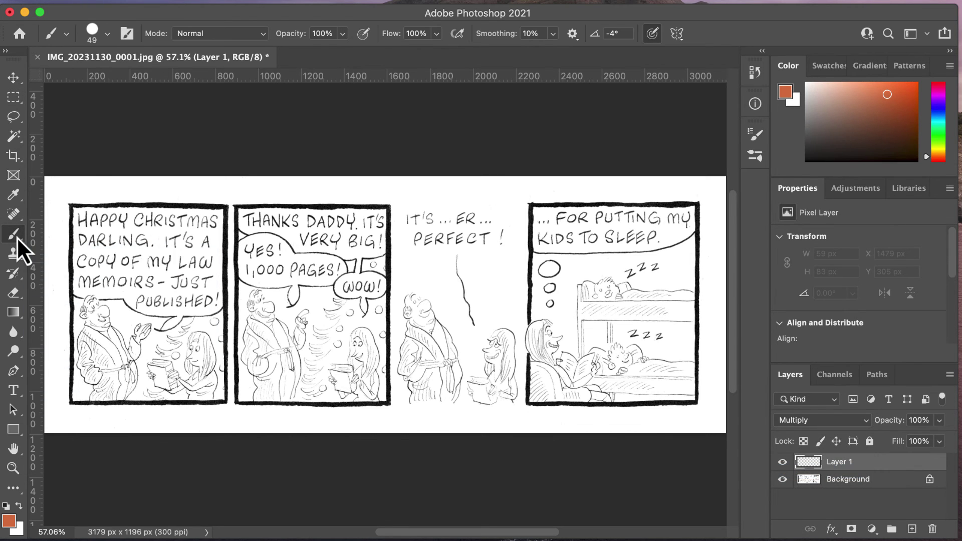
mouse_move(273, 357)
left_mouse_down()
mouse_move(251, 332)
mouse_move(283, 348)
mouse_move(282, 334)
mouse_move(291, 371)
mouse_move(287, 364)
mouse_move(279, 377)
mouse_move(253, 358)
mouse_move(268, 374)
mouse_move(266, 389)
mouse_move(290, 383)
mouse_move(278, 340)
left_mouse_up()
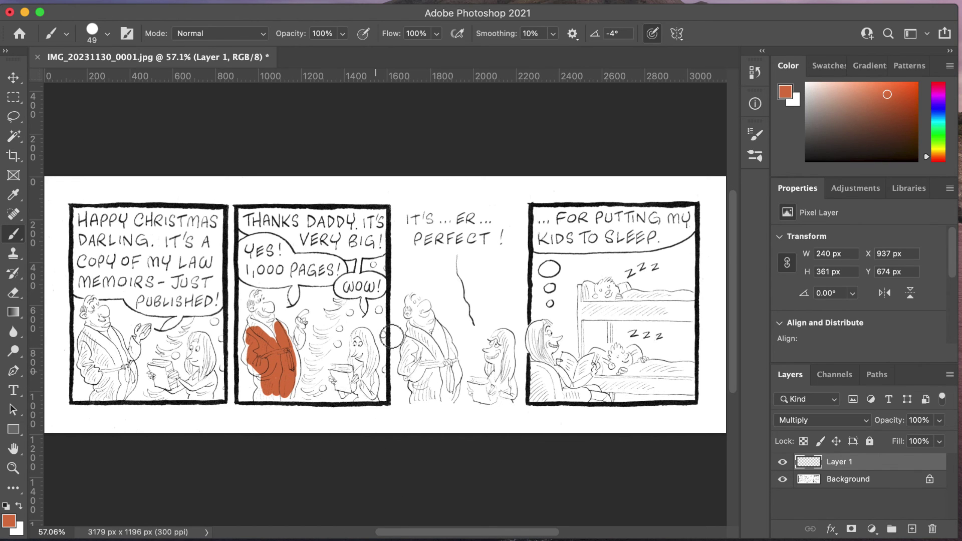
left_click(782, 462)
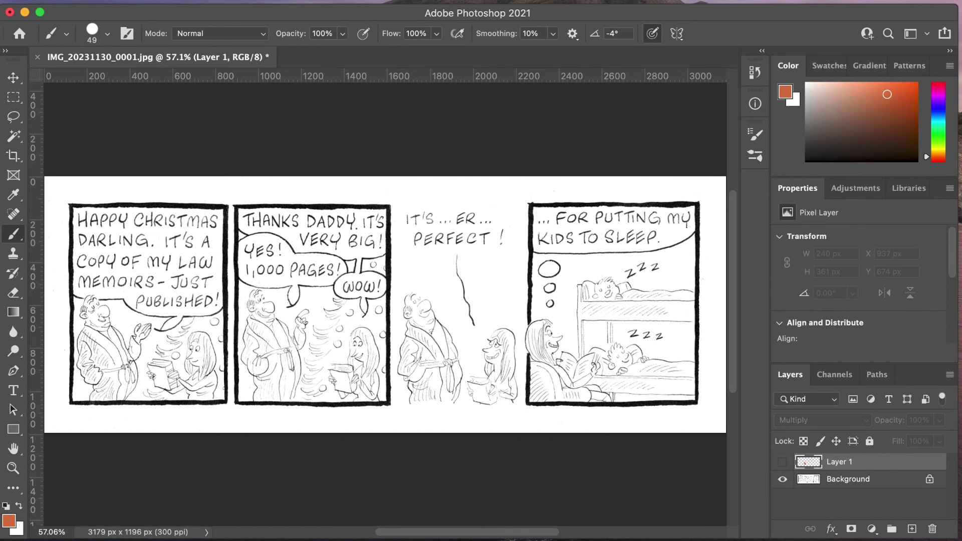